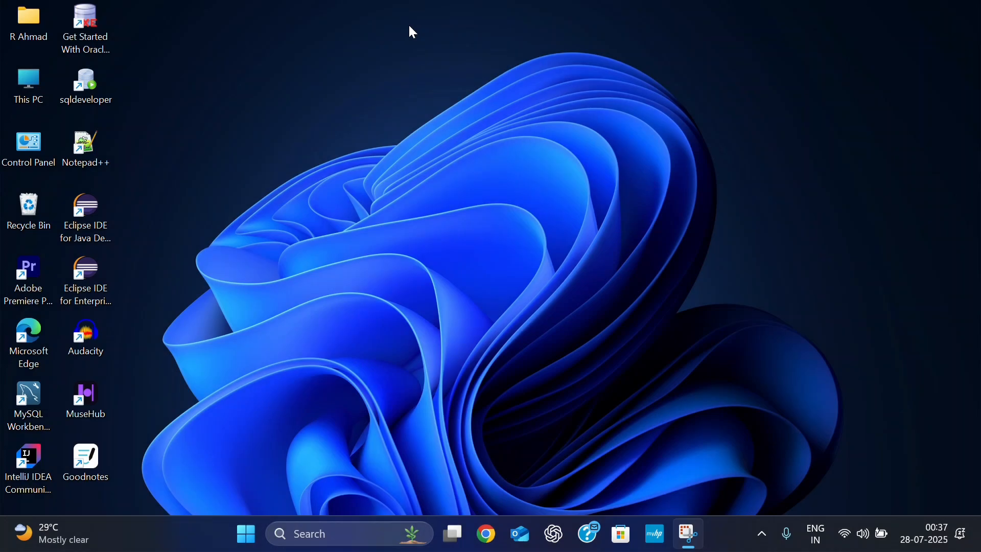
Launch Chrome, search Google for postgresql, and open the official PostgreSQL website
{"action": "left_click", "coordinate": [487, 535]}
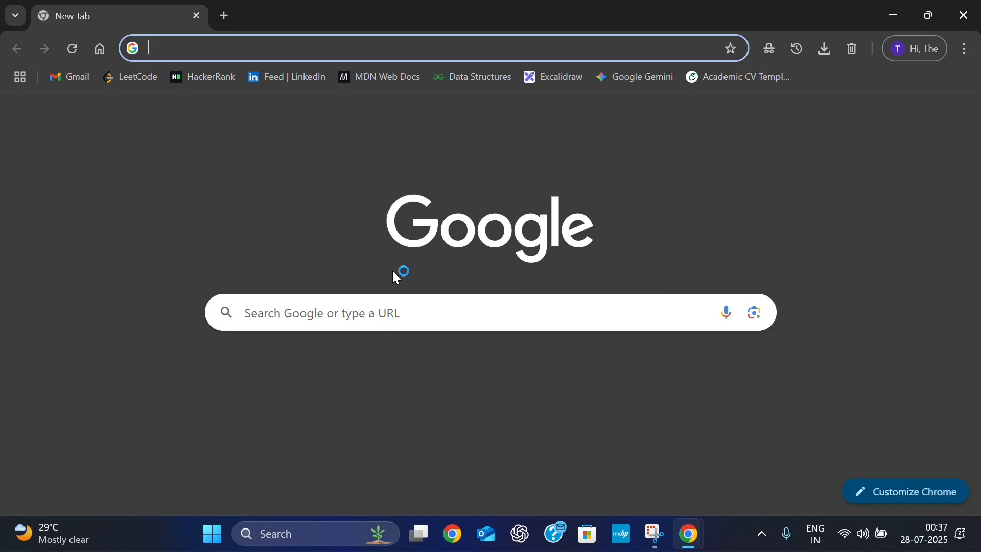
{"action": "left_click", "coordinate": [354, 311]}
{"action": "type", "text": "poste"}
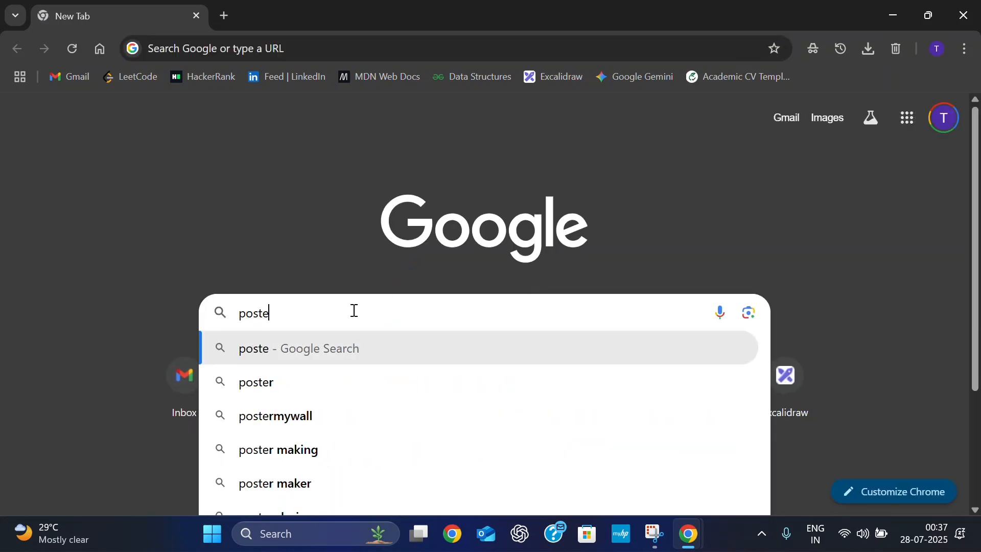
{"action": "key", "text": "BackSpace"}
{"action": "type", "text": "gresql"}
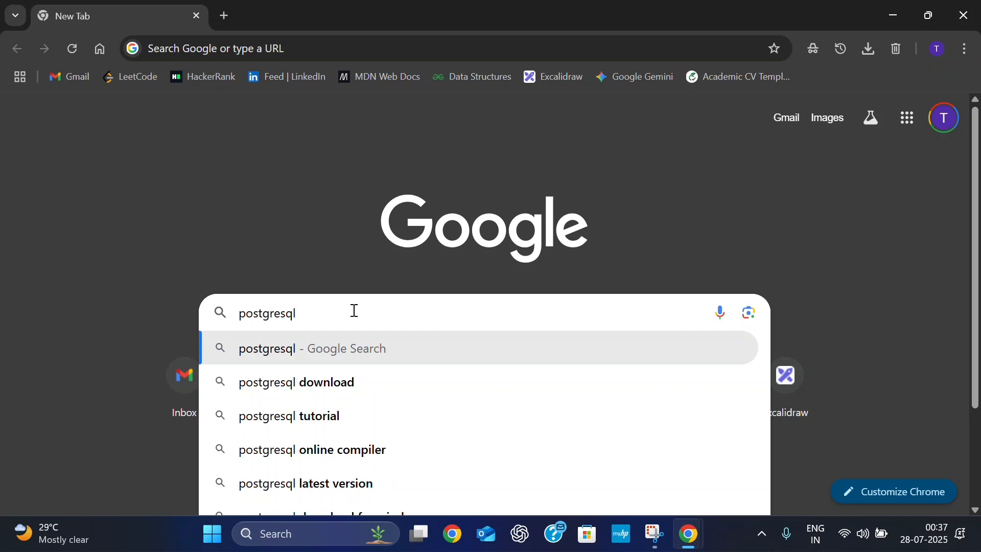
{"action": "key", "text": "Return"}
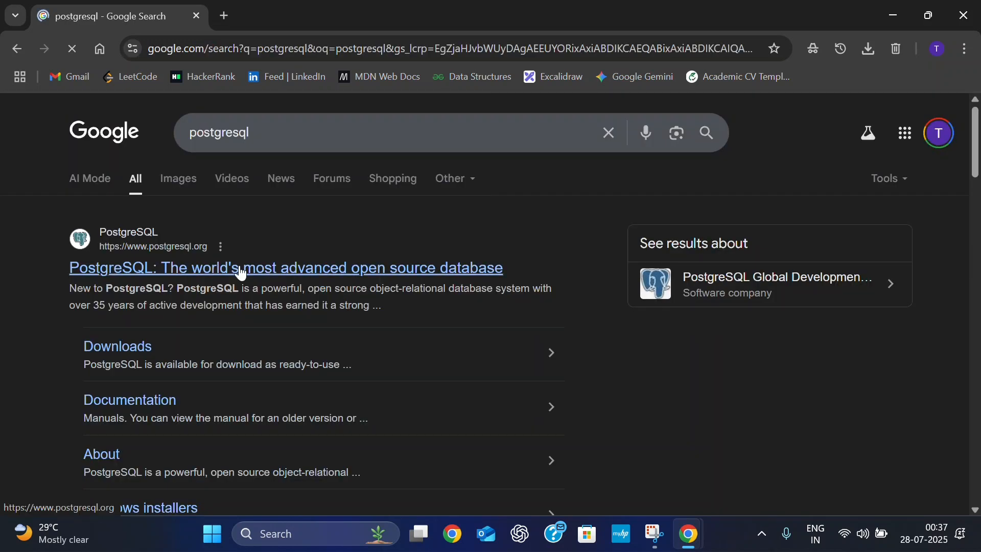
{"action": "left_click", "coordinate": [138, 272]}
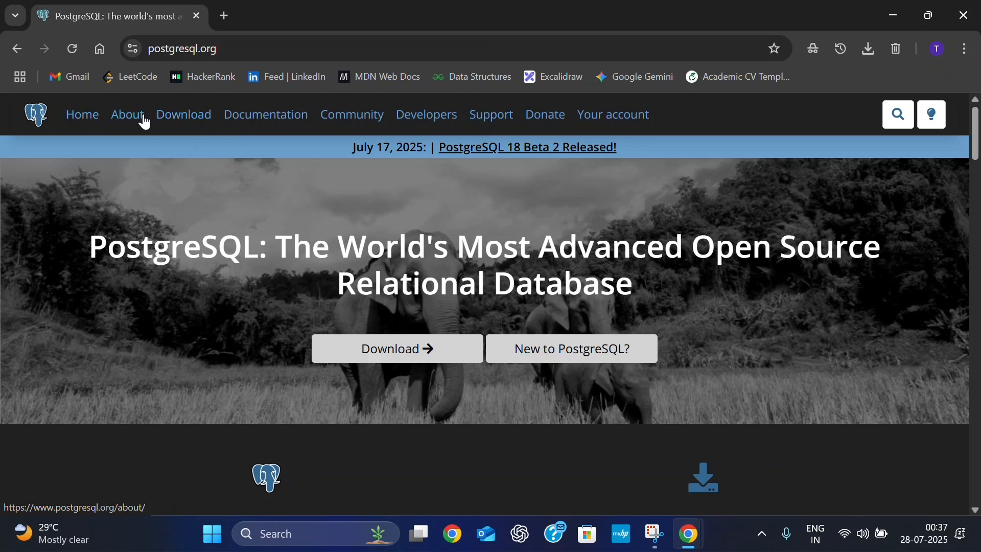
Go to the PostgreSQL Download page and choose the Windows installers
{"action": "left_click", "coordinate": [190, 112]}
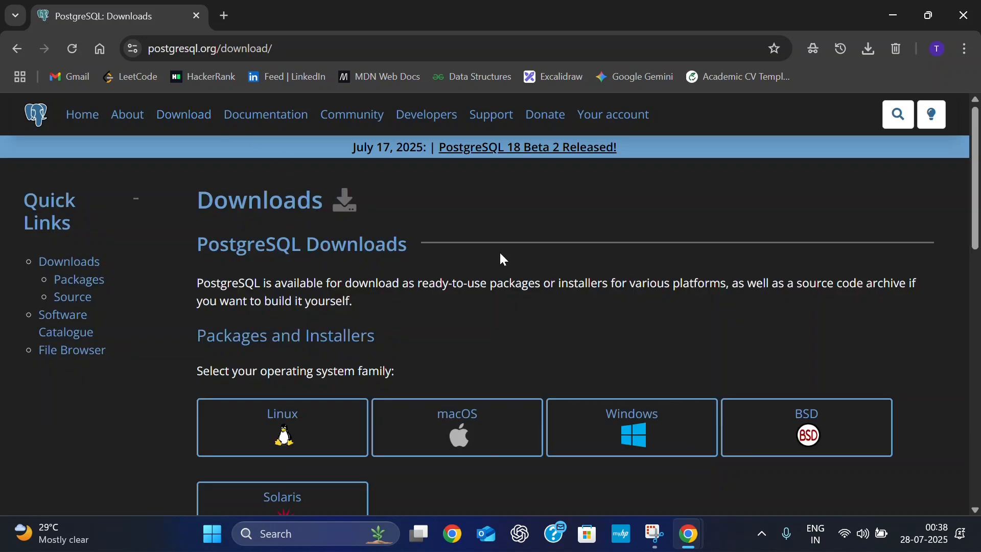
{"action": "scroll", "coordinate": [460, 261], "scroll_direction": "down", "scroll_amount": 1}
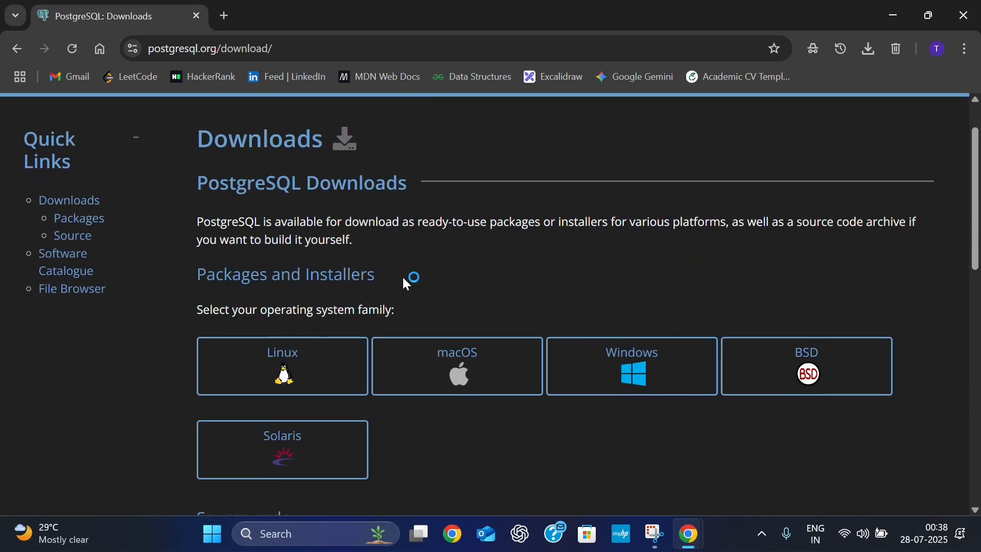
{"action": "scroll", "coordinate": [402, 279], "scroll_direction": "down", "scroll_amount": 1}
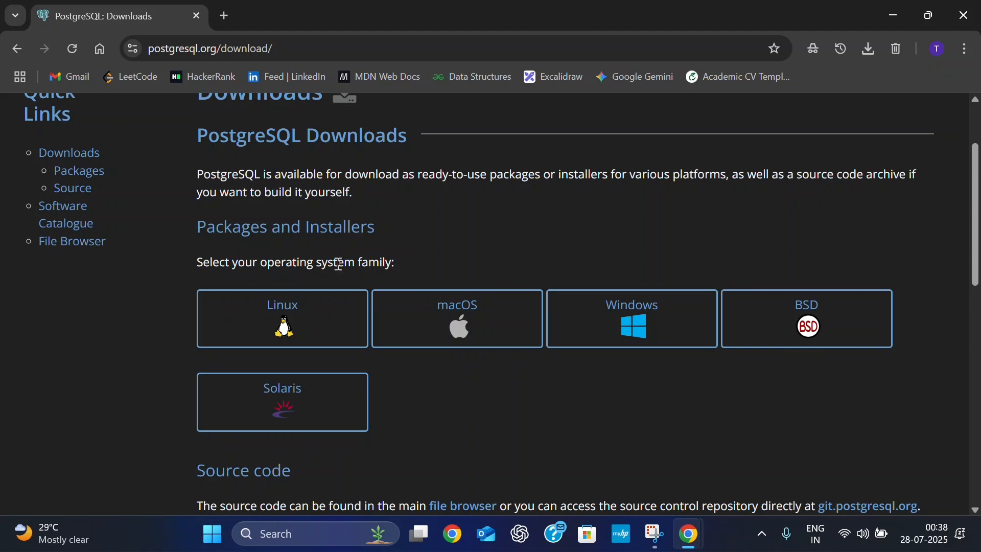
{"action": "scroll", "coordinate": [424, 275], "scroll_direction": "down", "scroll_amount": 1}
{"action": "scroll", "coordinate": [423, 274], "scroll_direction": "down", "scroll_amount": 1}
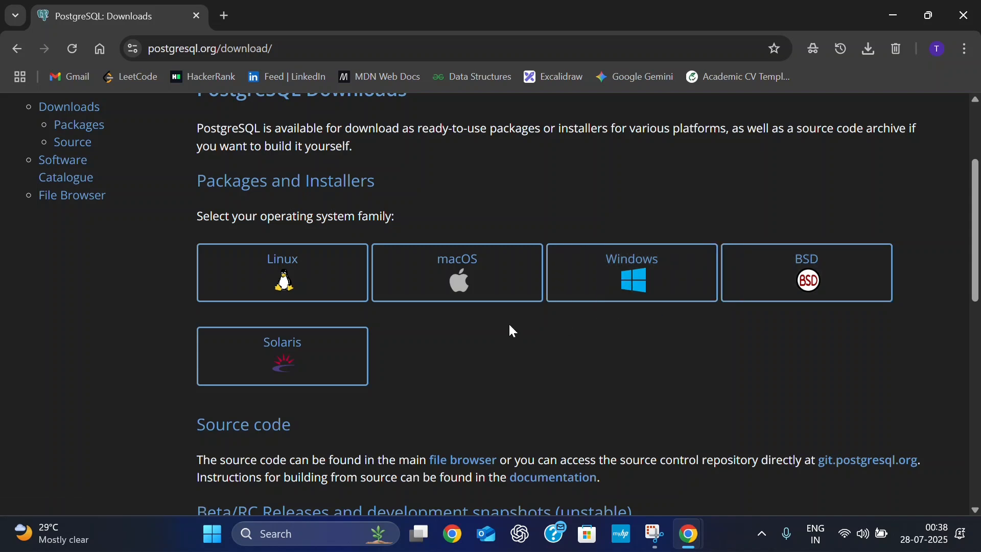
{"action": "left_click", "coordinate": [631, 271]}
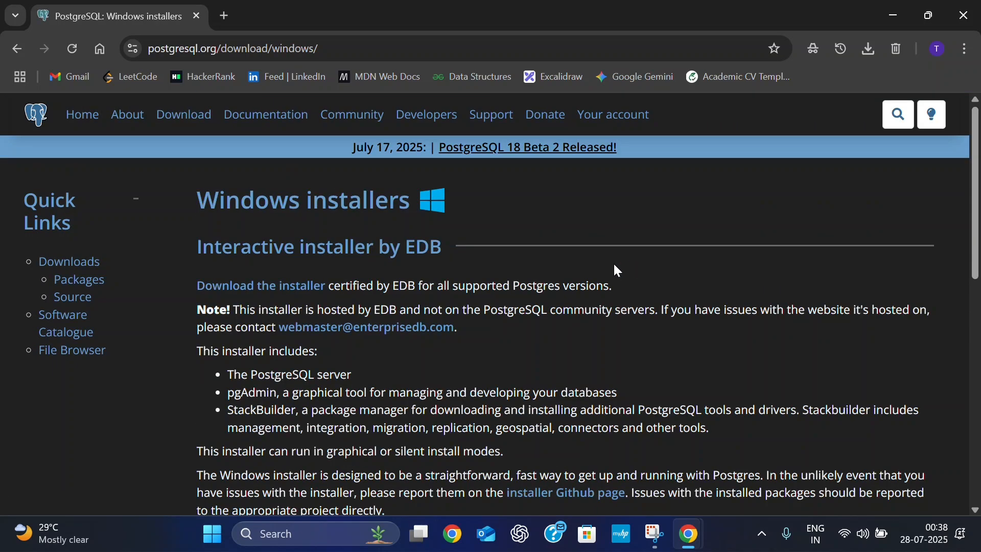
Download the PostgreSQL 17.5 Windows x86-64 installer from EDB, run it, and minimize Chrome
{"action": "left_click", "coordinate": [263, 284]}
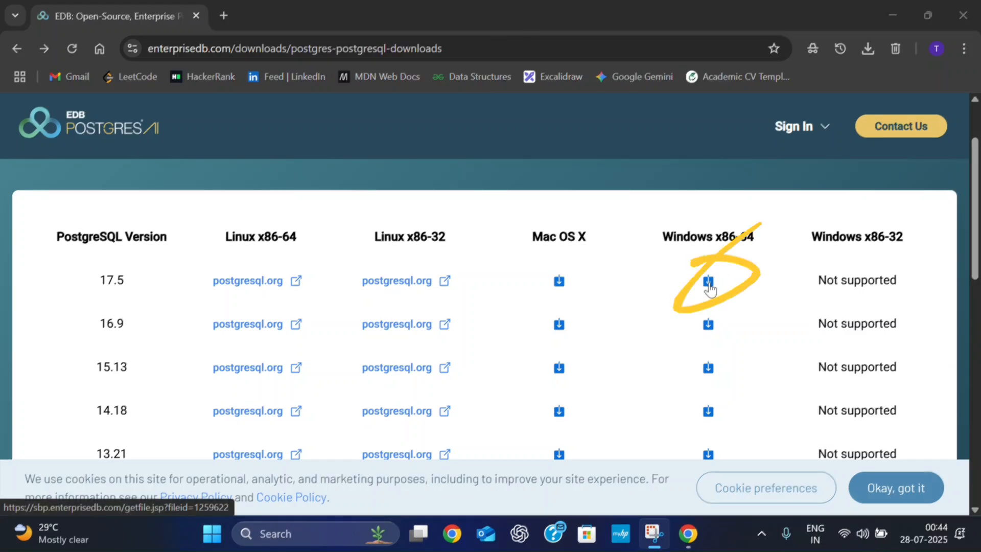
{"action": "left_click", "coordinate": [708, 282]}
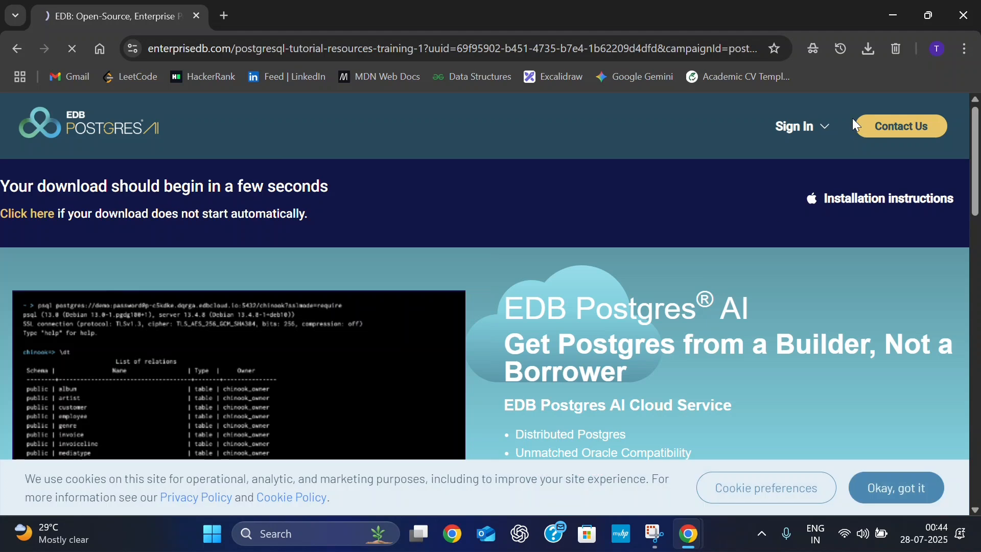
{"action": "left_click", "coordinate": [867, 50]}
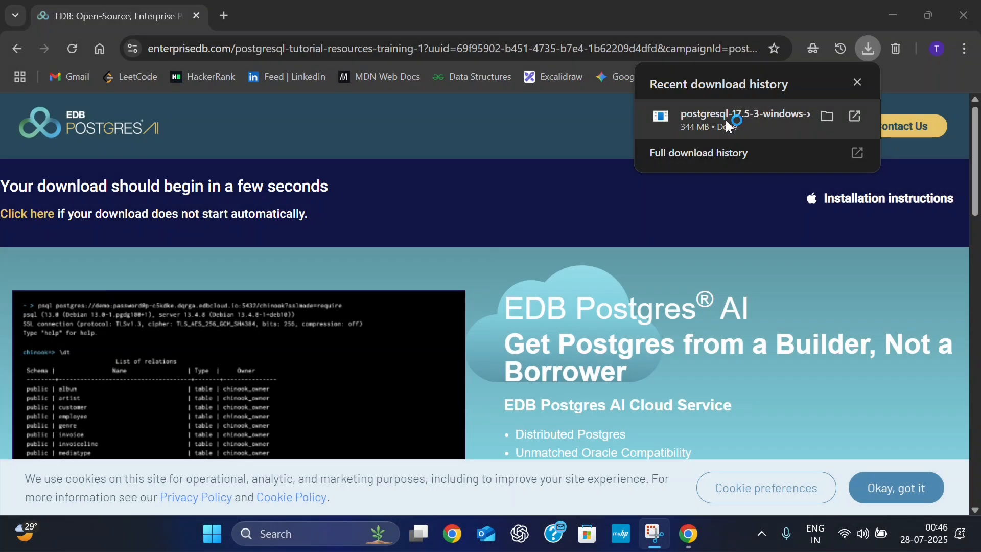
{"action": "right_click", "coordinate": [707, 116]}
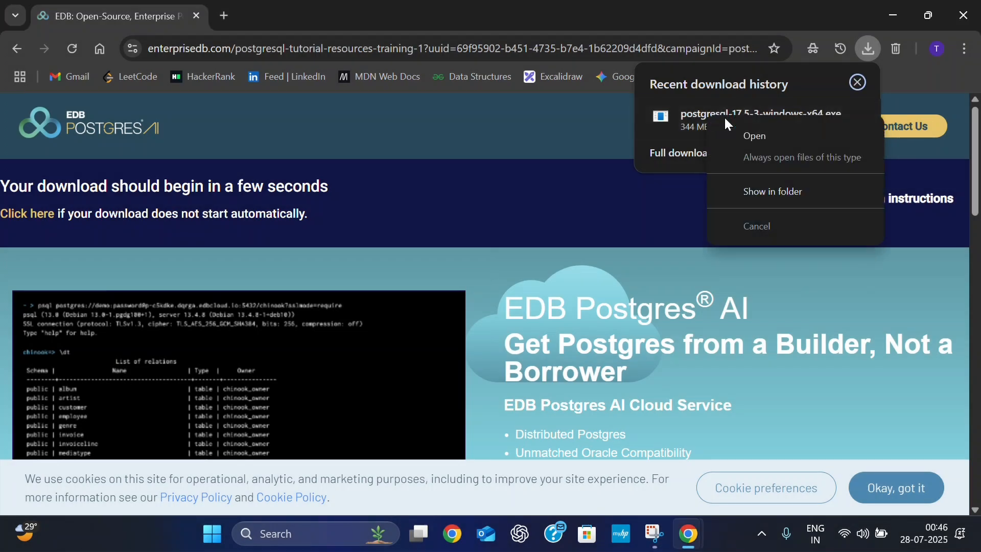
{"action": "left_click", "coordinate": [752, 132]}
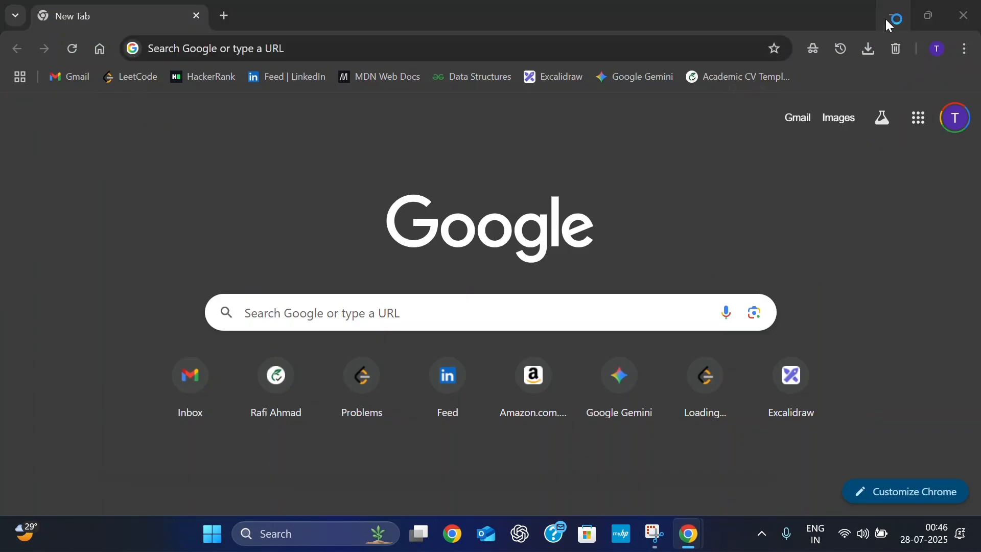
{"action": "left_click", "coordinate": [890, 16]}
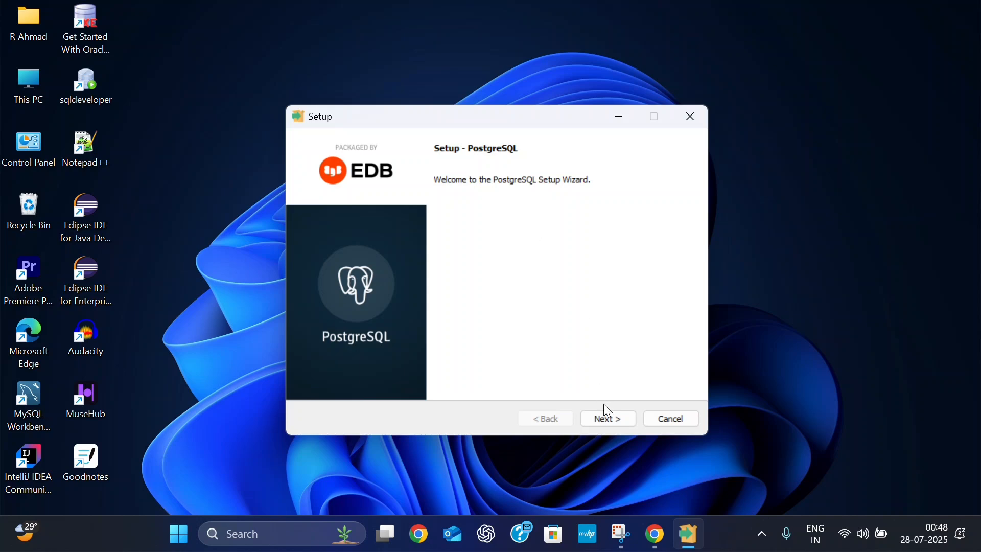
Pass the welcome page and keep the default install directory, components and C:\Program Files\PostgreSQL\17\data directory
{"action": "left_click", "coordinate": [611, 422]}
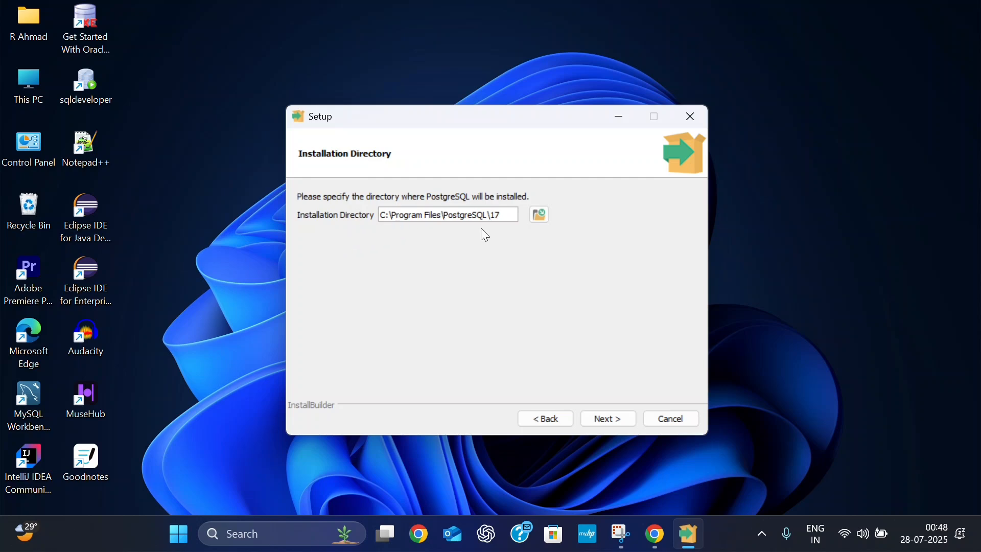
{"action": "left_click", "coordinate": [606, 415]}
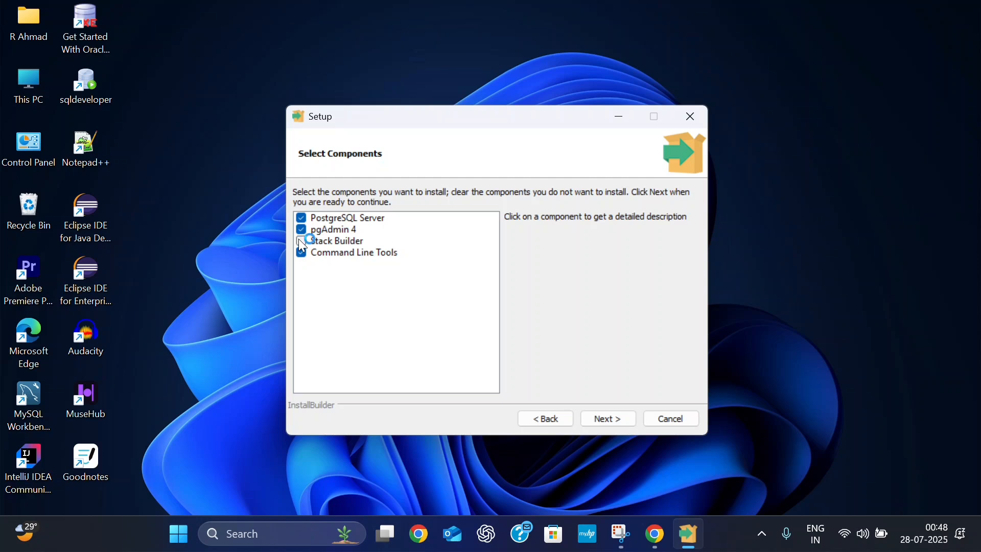
{"action": "left_click", "coordinate": [610, 416]}
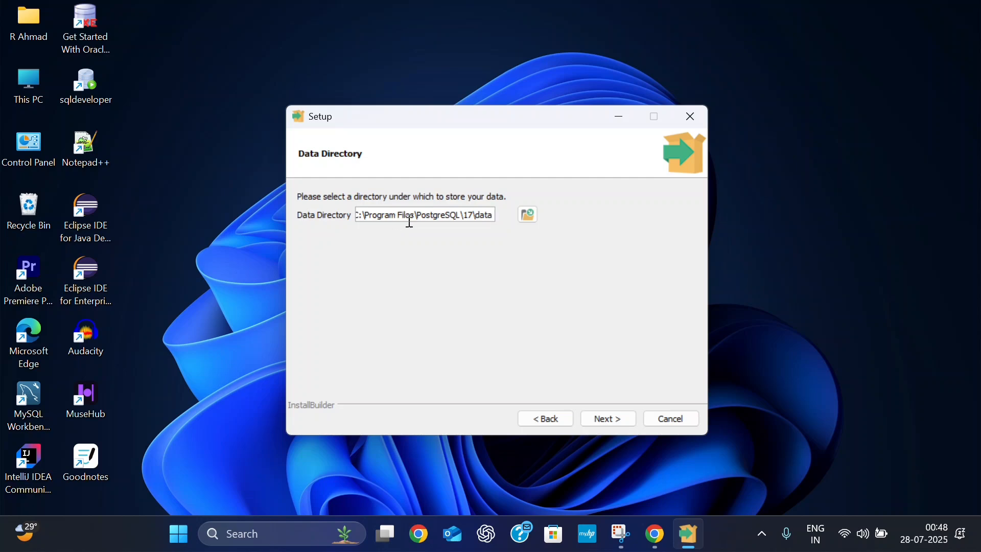
{"action": "left_click", "coordinate": [612, 425]}
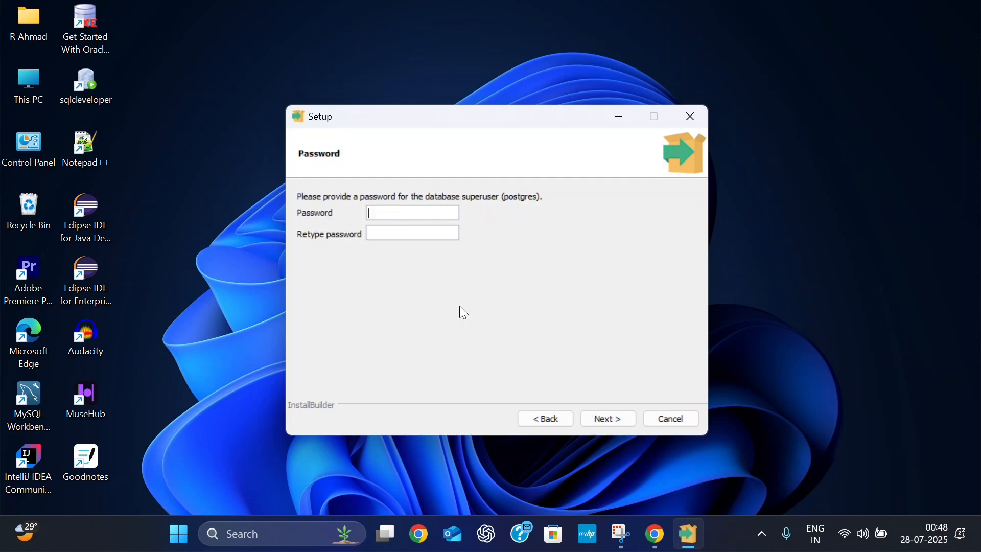
Enter and confirm the postgres superuser password
{"action": "left_click", "coordinate": [385, 211]}
{"action": "type", "text": "admin1234"}
{"action": "type", "text": "**********"}
{"action": "left_click", "coordinate": [600, 422]}
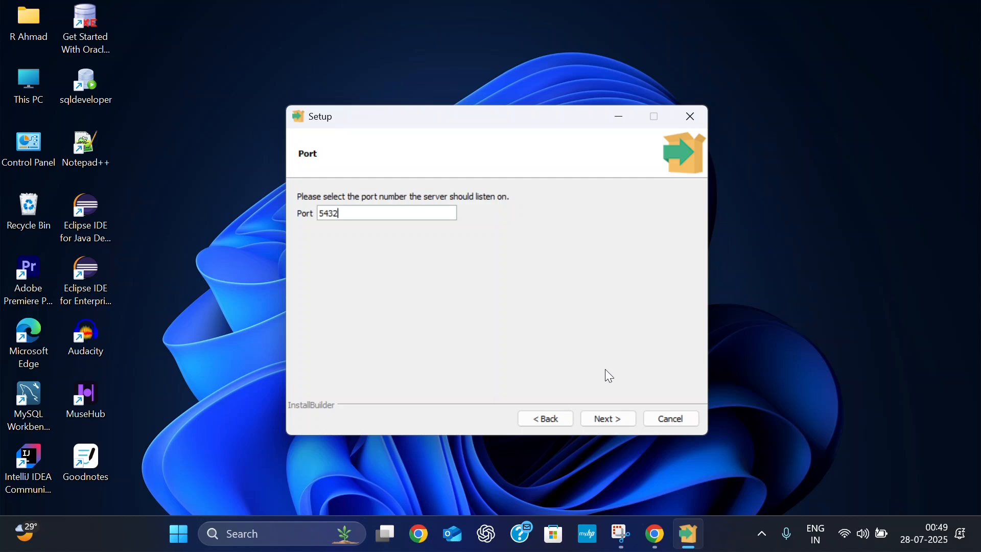
Keep port 5432 and the DEFAULT locale, accept the summary, and start installing
{"action": "left_click", "coordinate": [608, 415]}
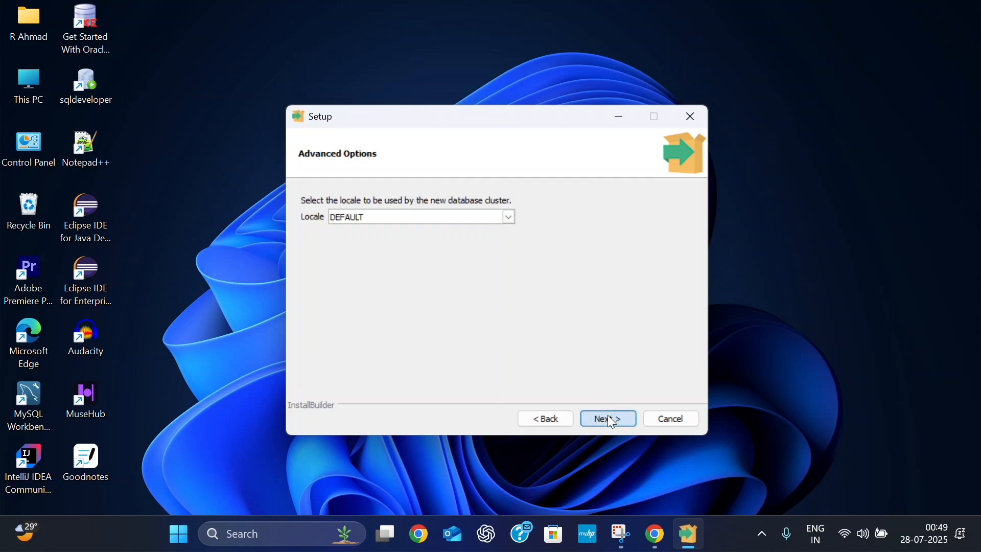
{"action": "left_click", "coordinate": [608, 416]}
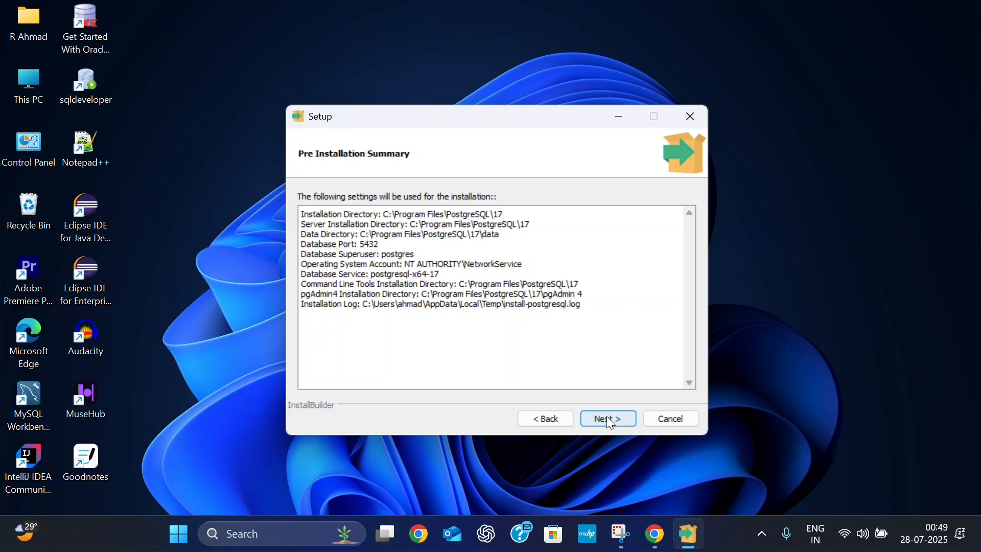
{"action": "left_click", "coordinate": [609, 420]}
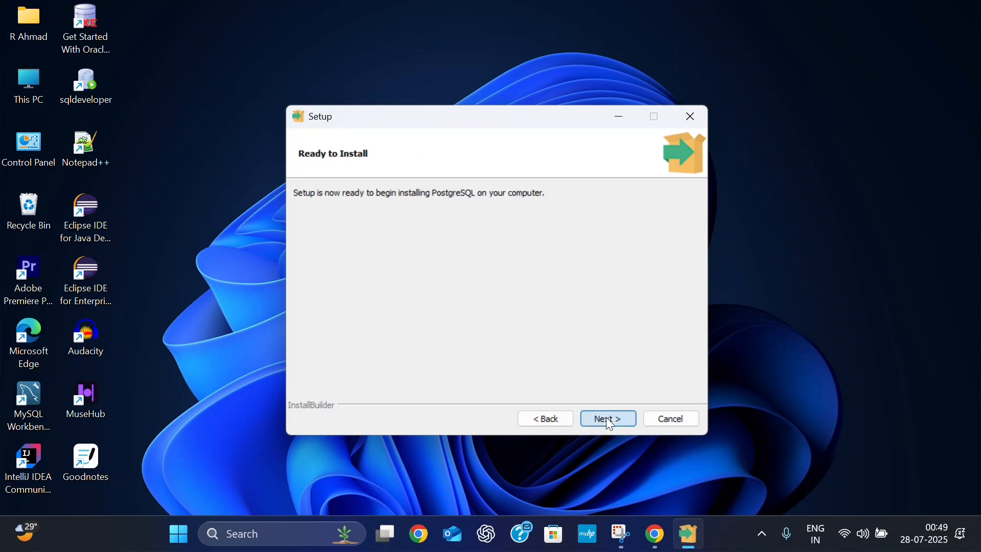
{"action": "left_click", "coordinate": [606, 417]}
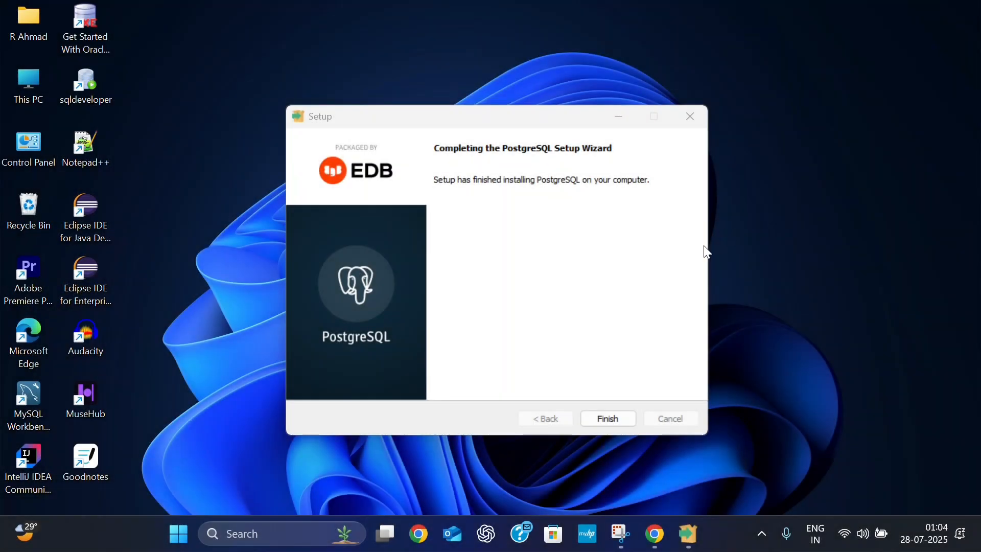
Finish the installer and launch pgAdmin 4 by searching 'pgADmin' in the Start menu
{"action": "left_click", "coordinate": [608, 420]}
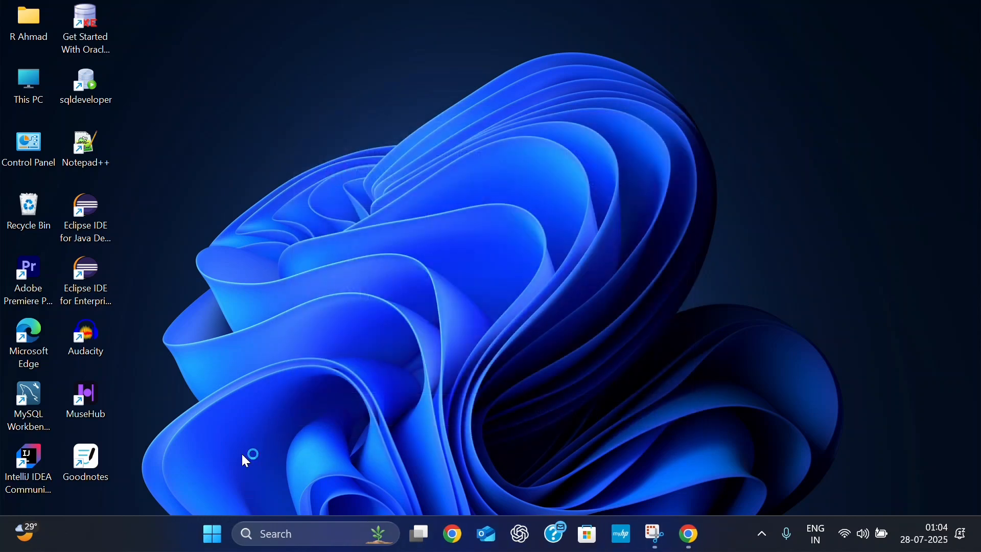
{"action": "left_click", "coordinate": [219, 526]}
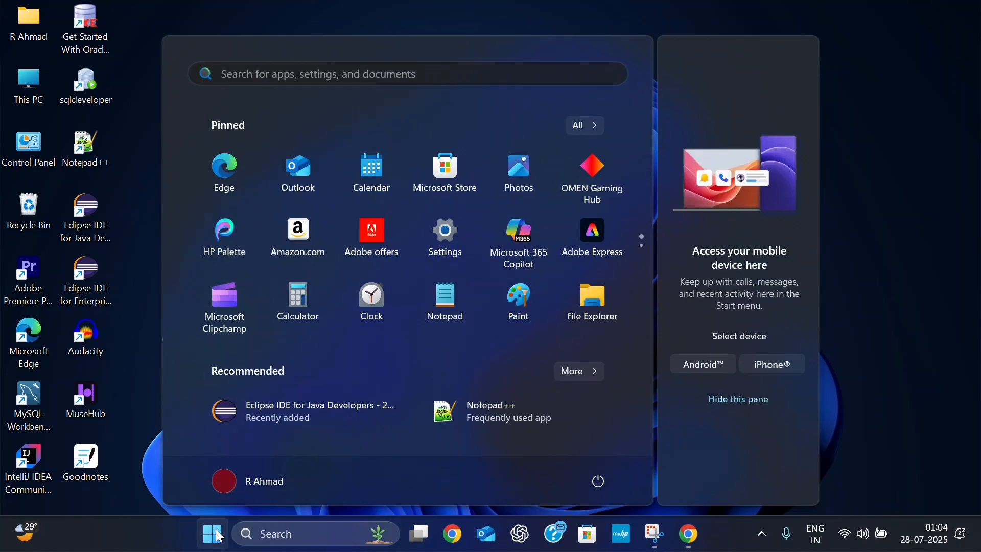
{"action": "type", "text": "pgA"}
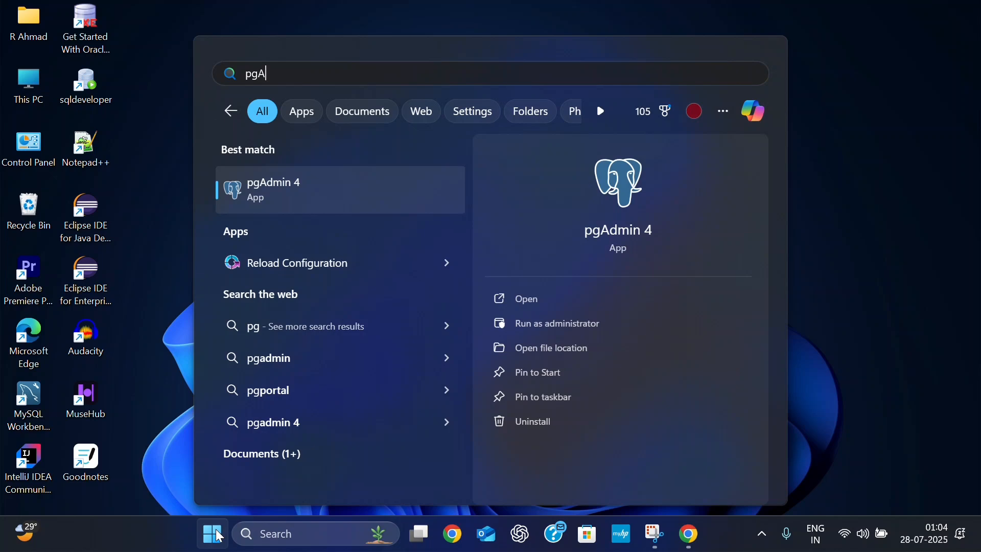
{"action": "type", "text": "Dmin 4"}
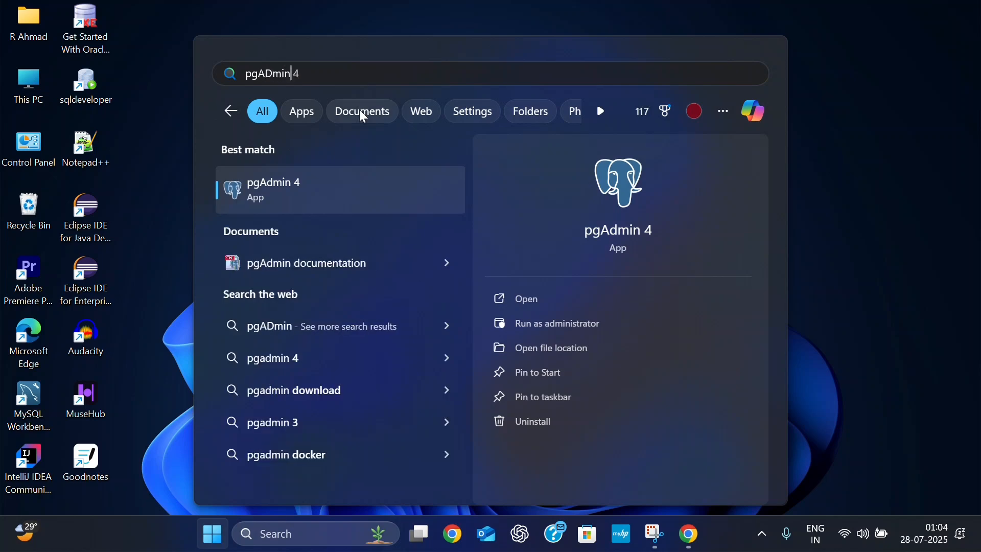
{"action": "left_click", "coordinate": [265, 196]}
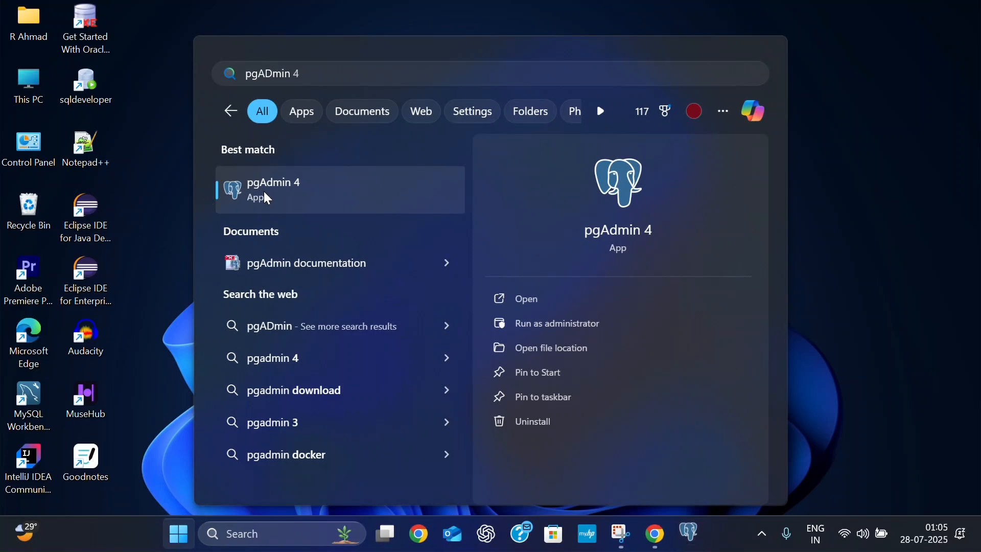
{"action": "left_click", "coordinate": [691, 536]}
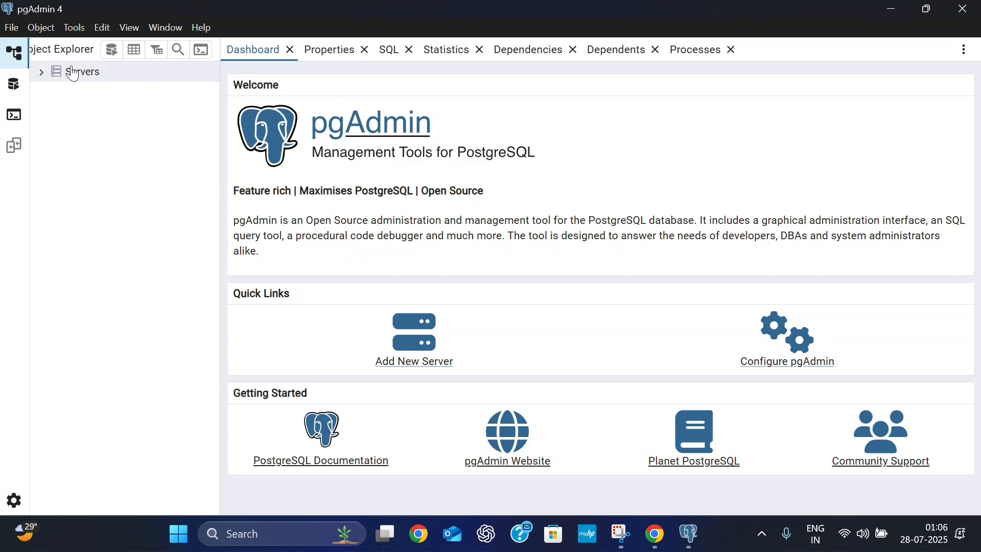
Connect to the PostgreSQL 17 server with the postgres password saved, then expand its Databases list
{"action": "left_click", "coordinate": [53, 75]}
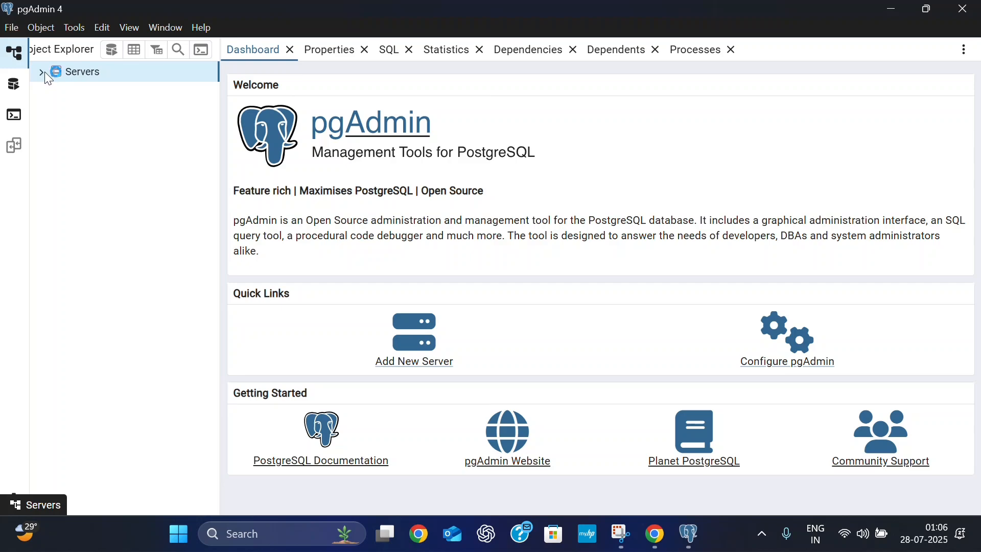
{"action": "left_click", "coordinate": [41, 73]}
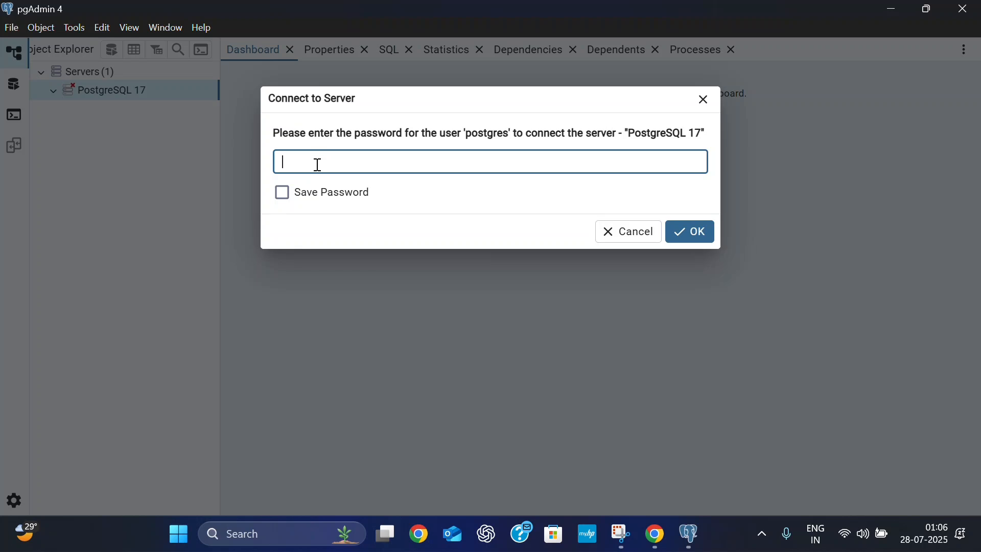
{"action": "type", "text": "admin1234"}
{"action": "left_click", "coordinate": [281, 195]}
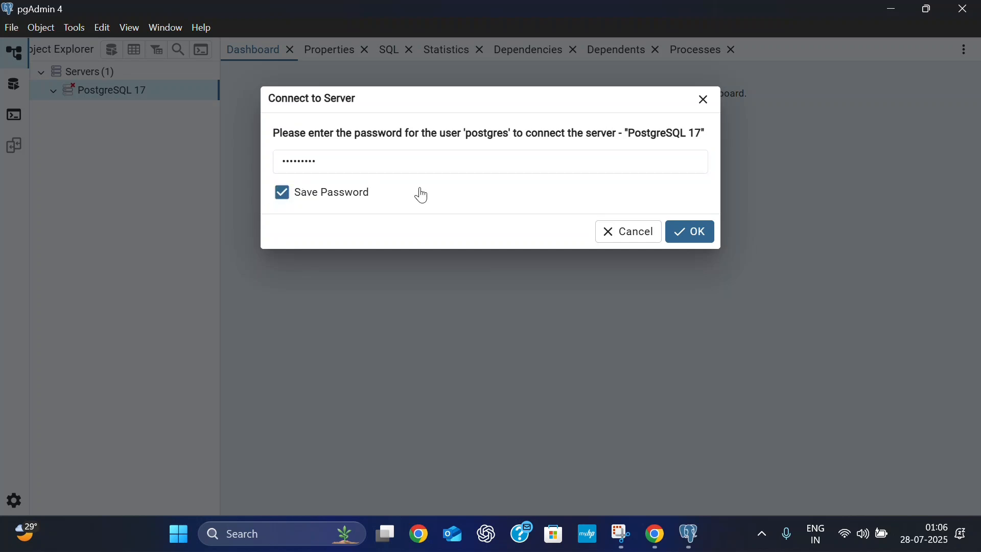
{"action": "left_click", "coordinate": [697, 236]}
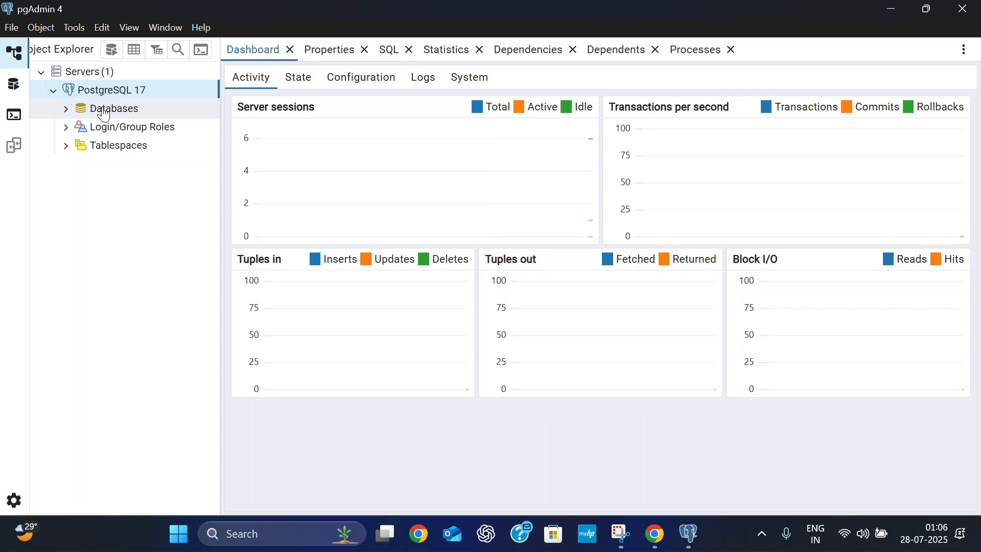
{"action": "left_click", "coordinate": [72, 114]}
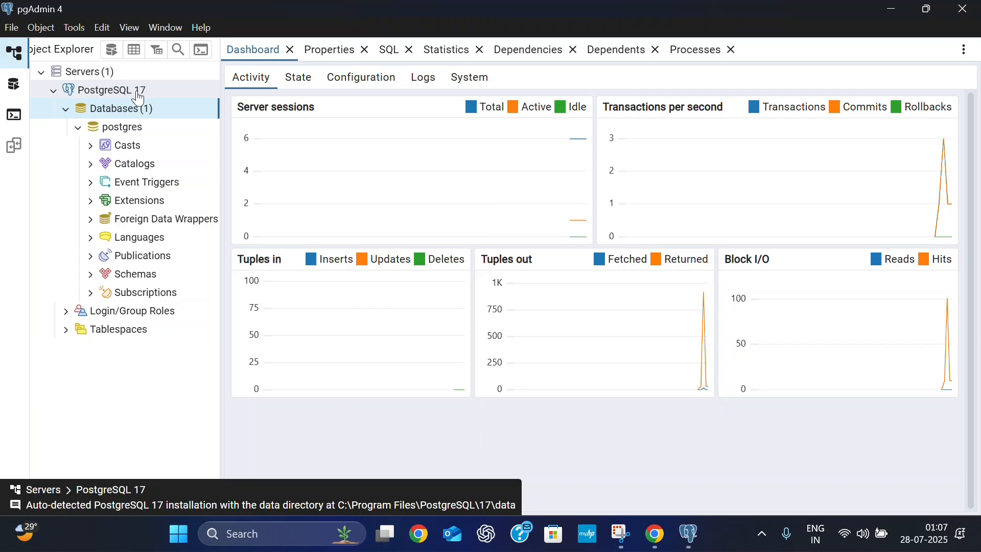
Create a database named RafeeDb through Create > Database... on Databases and save it
{"action": "right_click", "coordinate": [107, 108]}
{"action": "mouse_move", "coordinate": [145, 121]}
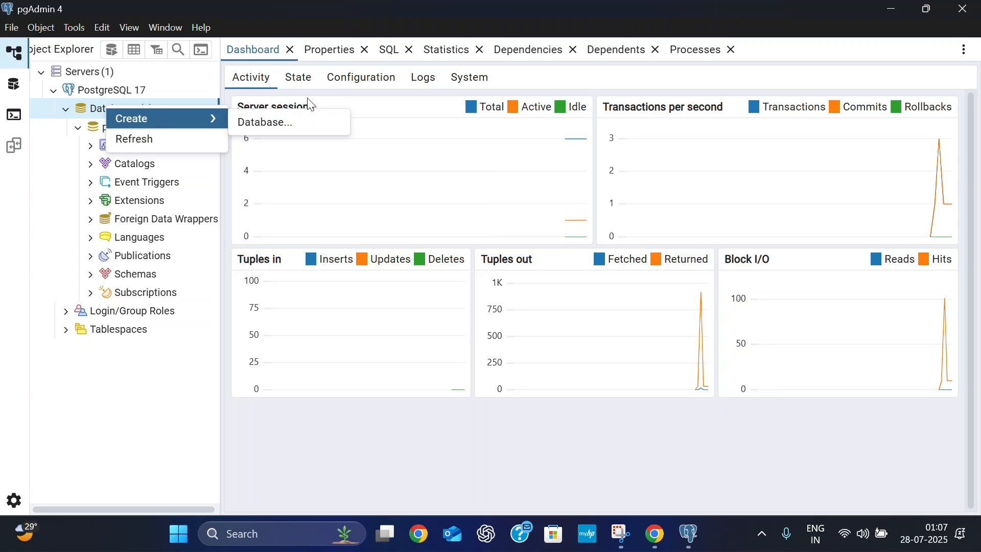
{"action": "left_click", "coordinate": [286, 128]}
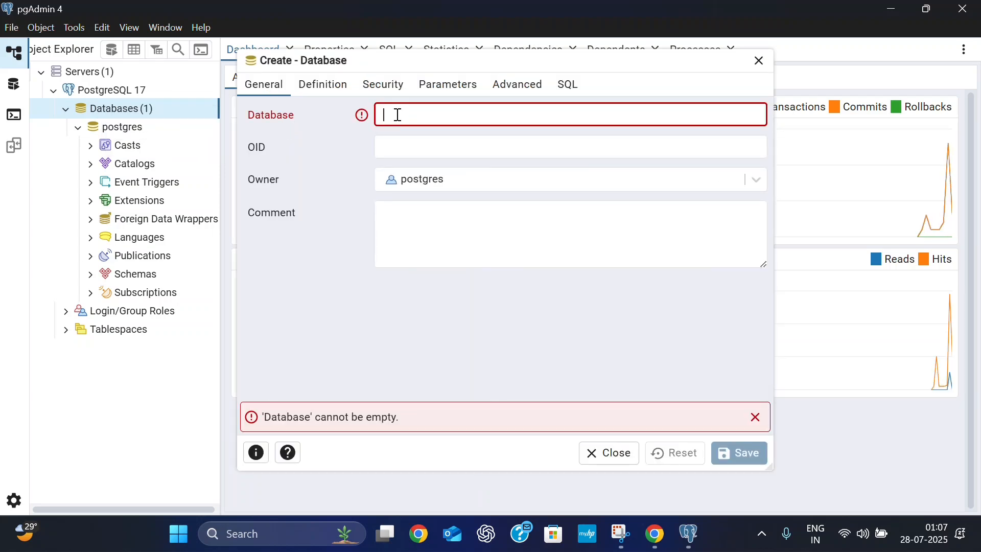
{"action": "type", "text": "RafeeDb"}
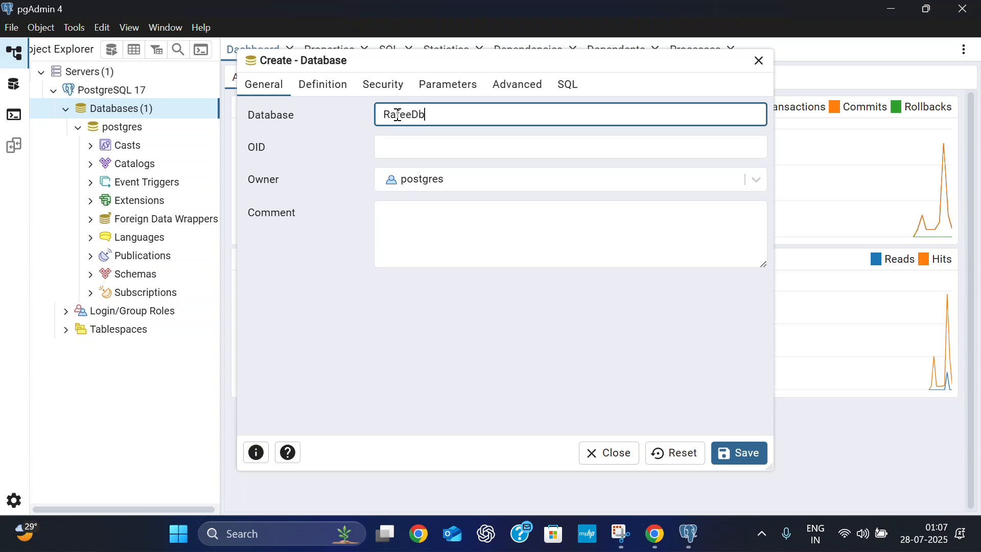
{"action": "left_click", "coordinate": [742, 463]}
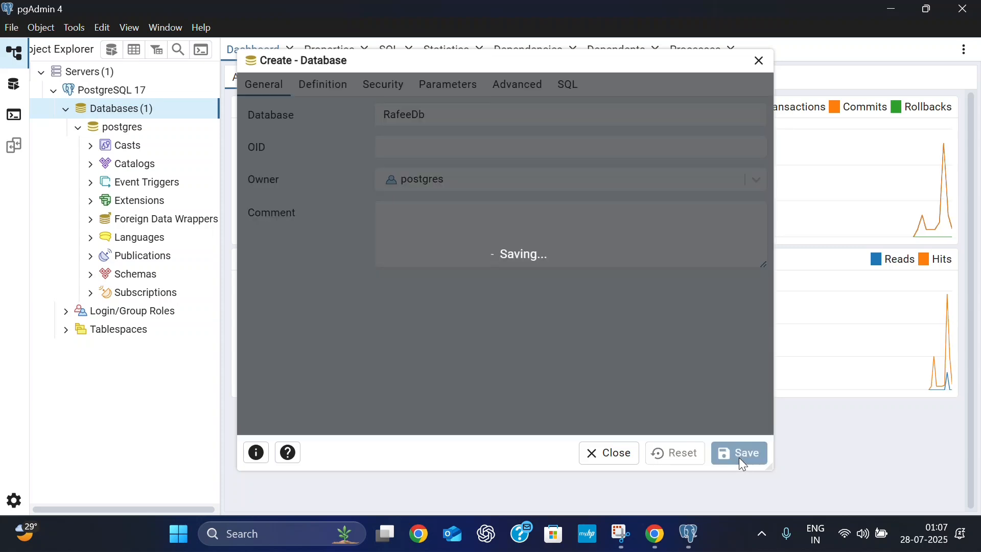